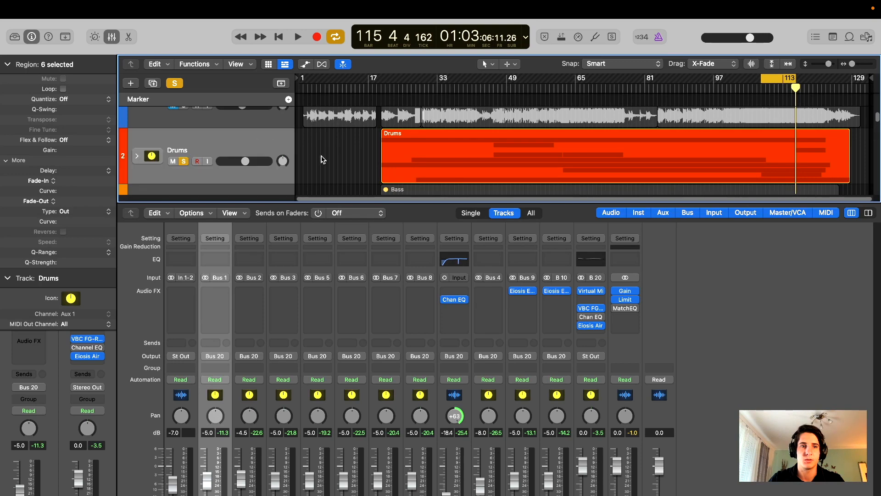
- Open the Virtual Mix Rack plug-in on the Drums bus and position its window so all modules are in view
scroll(329, 157, "down", 2)
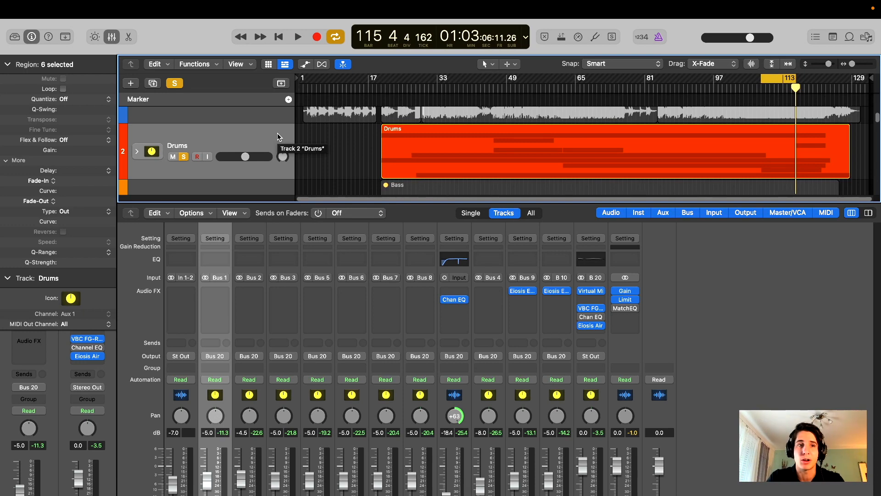
left_click(215, 292)
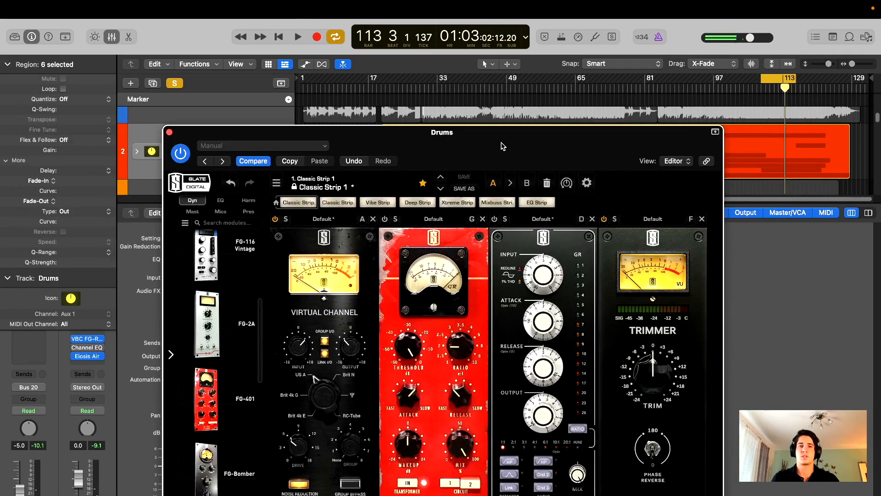
left_click_drag(503, 146, 493, 92)
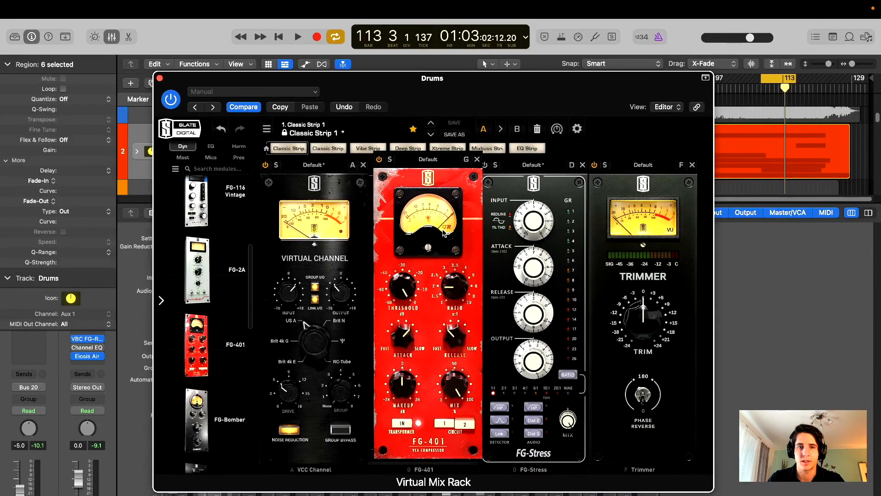
mouse_move(506, 97)
left_mouse_down()
mouse_move(513, 191)
mouse_move(517, 99)
left_mouse_up()
scroll(510, 142, "down", 3)
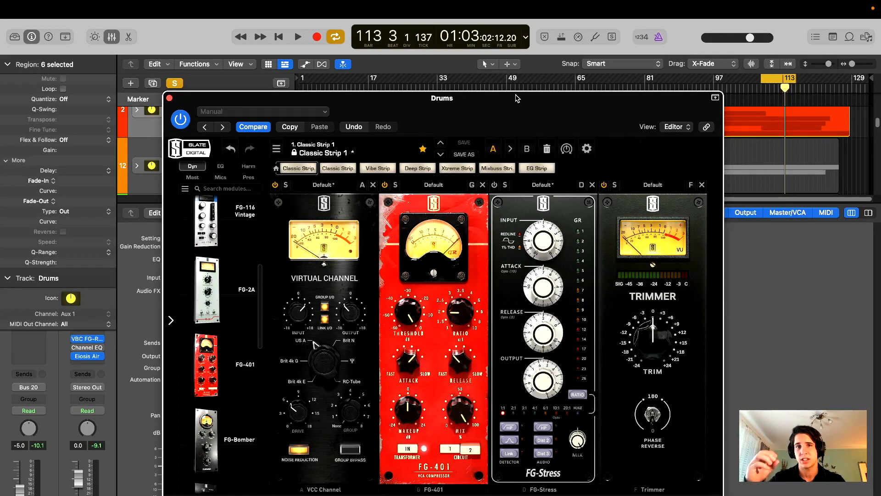
left_click_drag(517, 98, 508, 96)
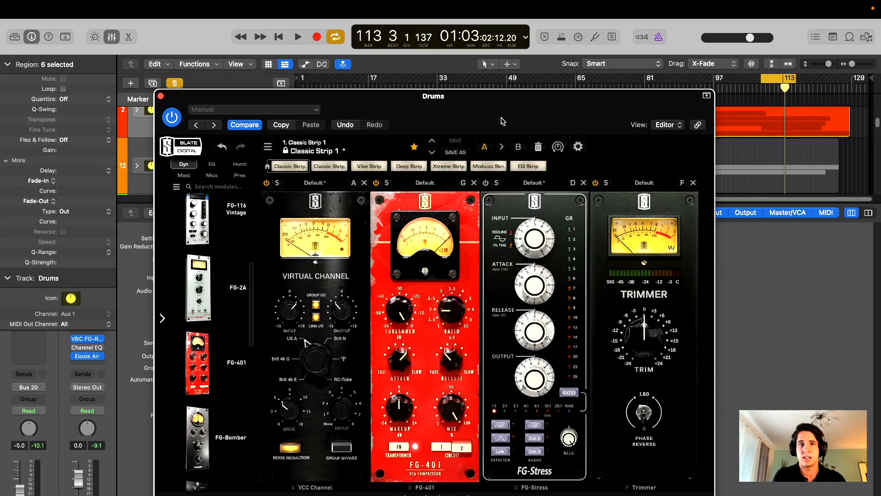
left_click_drag(501, 121, 473, 70)
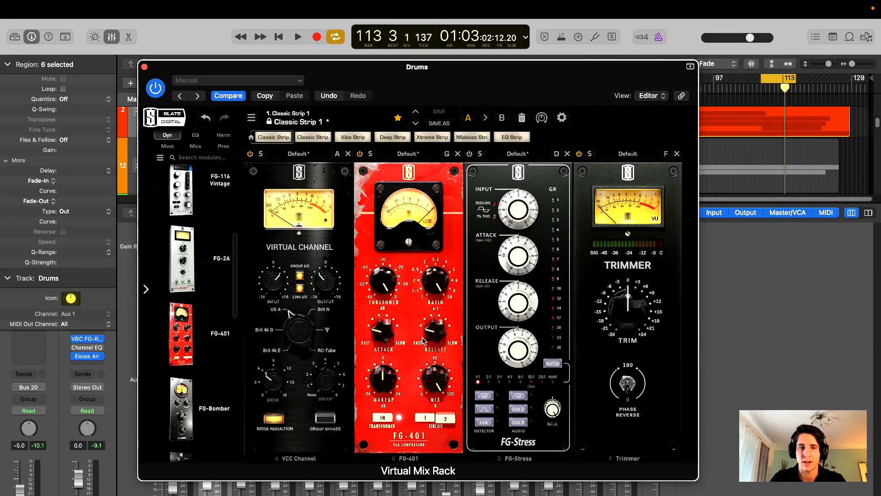
left_click_drag(481, 90, 519, 109)
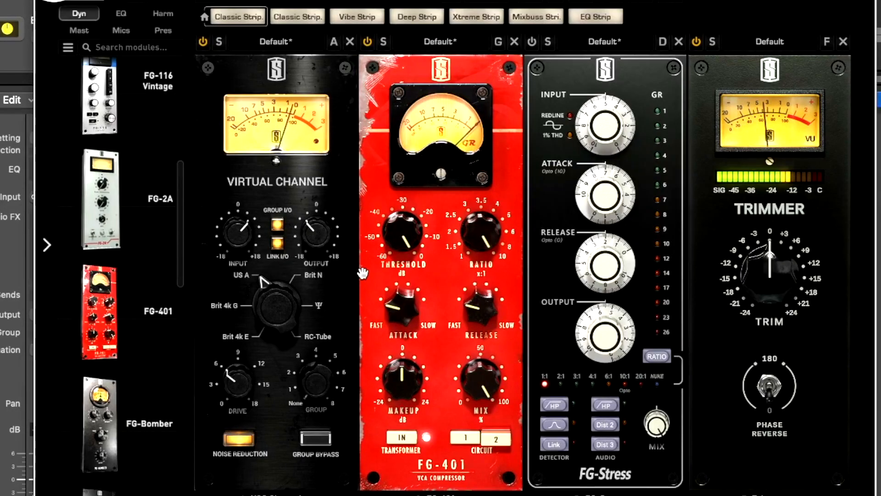
- Lower the FG-401 compressor's threshold to about -22.7 dB while the drums play
left_click_drag(422, 309, 424, 342)
left_click_drag(405, 276, 409, 302)
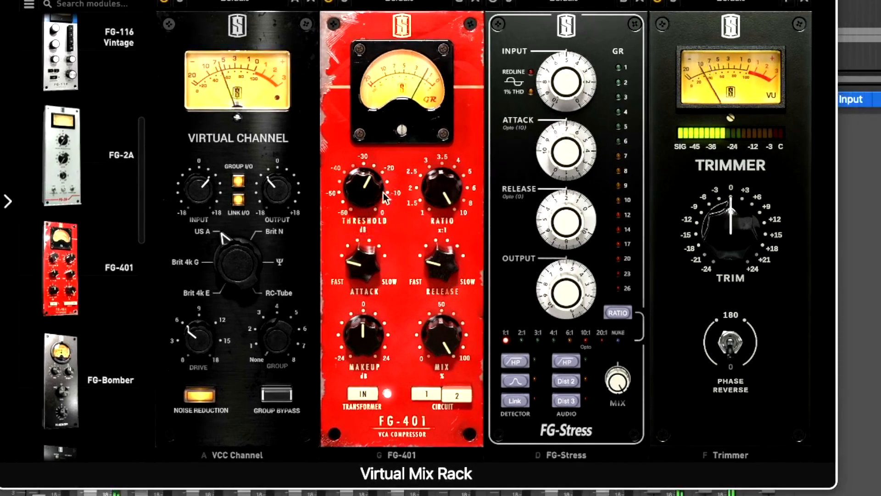
left_click_drag(409, 242, 408, 240)
left_click_drag(371, 196, 371, 195)
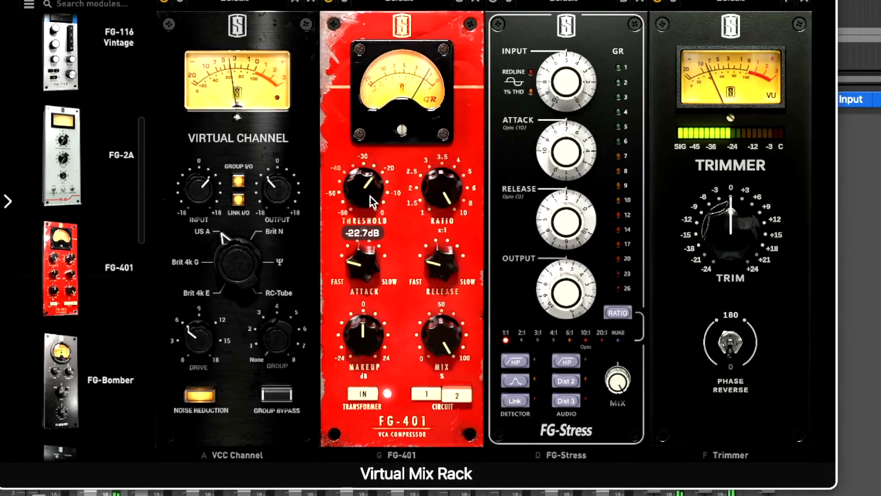
left_click_drag(370, 1, 360, 15)
- Set the FG-401's ratio to about 6:1 and slow its attack to 5
left_click_drag(436, 179, 436, 186)
left_click_drag(437, 265, 438, 262)
mouse_move(518, 81)
left_mouse_down()
mouse_move(539, 95)
mouse_move(502, 97)
mouse_move(518, 82)
left_mouse_up()
left_click_drag(384, 333, 386, 321)
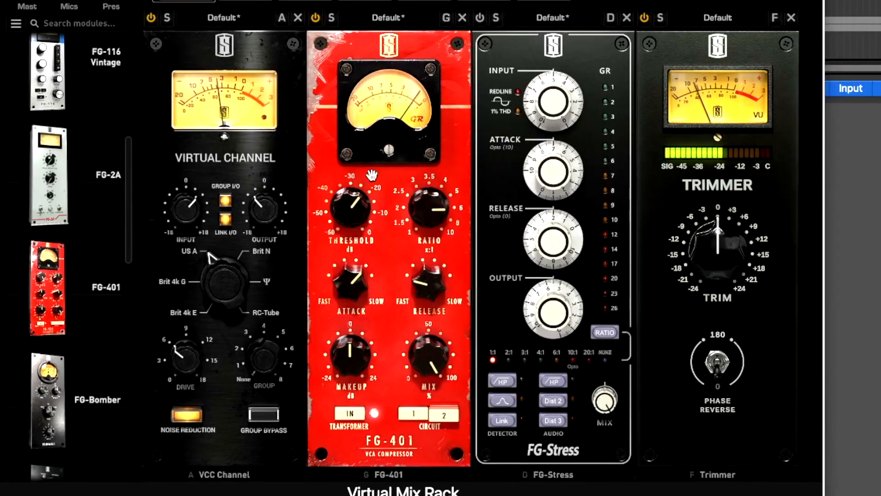
left_click_drag(349, 289, 357, 235)
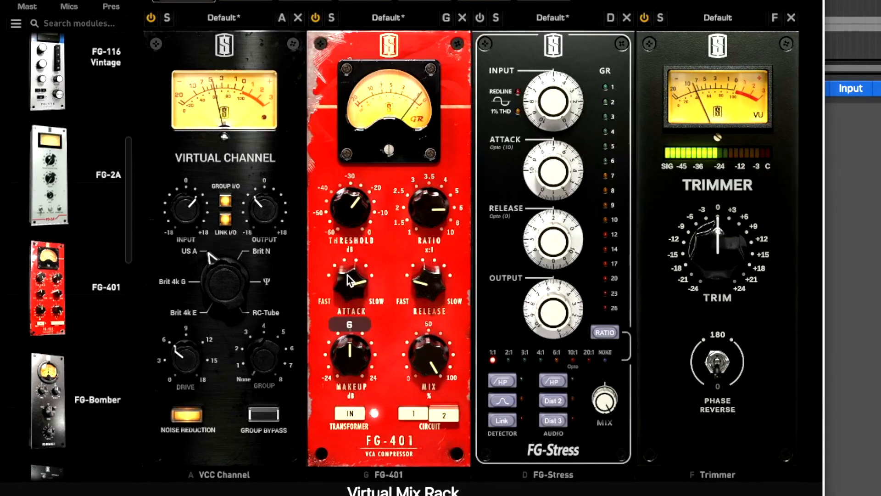
mouse_move(344, 301)
left_mouse_down()
mouse_move(342, 310)
mouse_move(352, 285)
mouse_move(347, 416)
mouse_move(340, 150)
mouse_move(346, 306)
left_mouse_up()
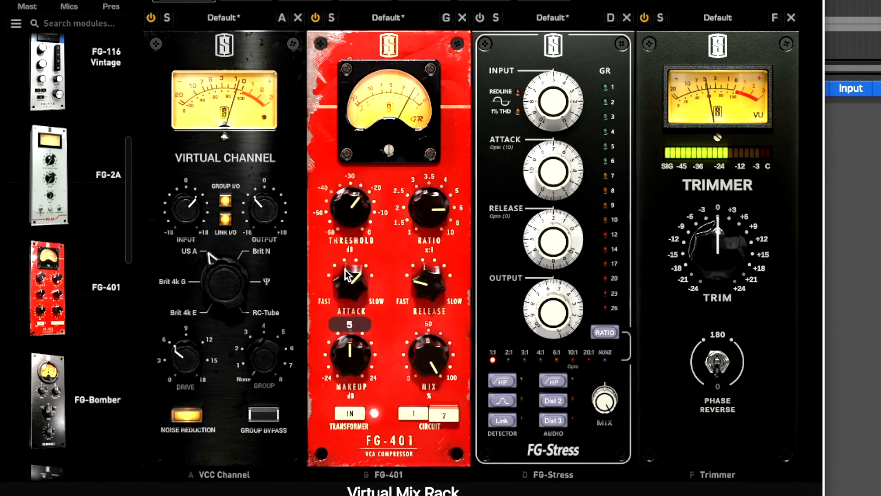
- Set the FG-401's threshold to -25.1 dB and attack to 6, with a slightly slower release
mouse_move(349, 215)
left_click_drag(349, 214, 349, 219)
left_click_drag(354, 274, 354, 203)
mouse_move(354, 204)
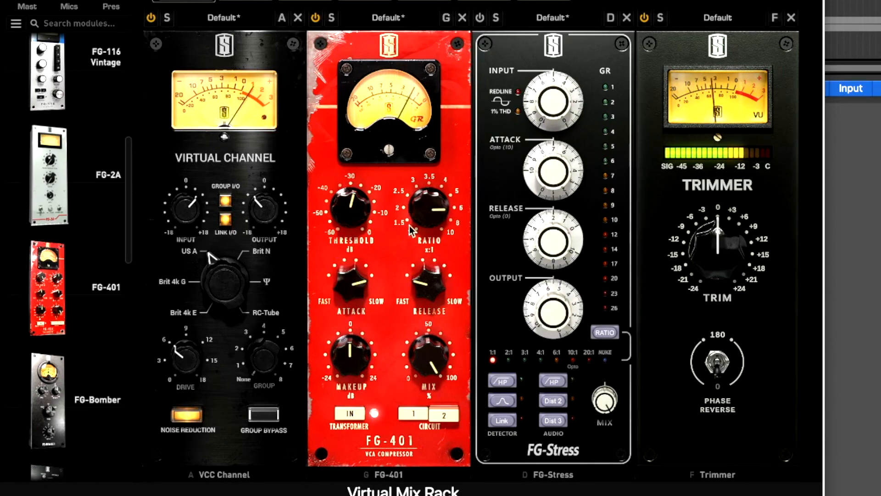
left_click_drag(430, 286, 434, 272)
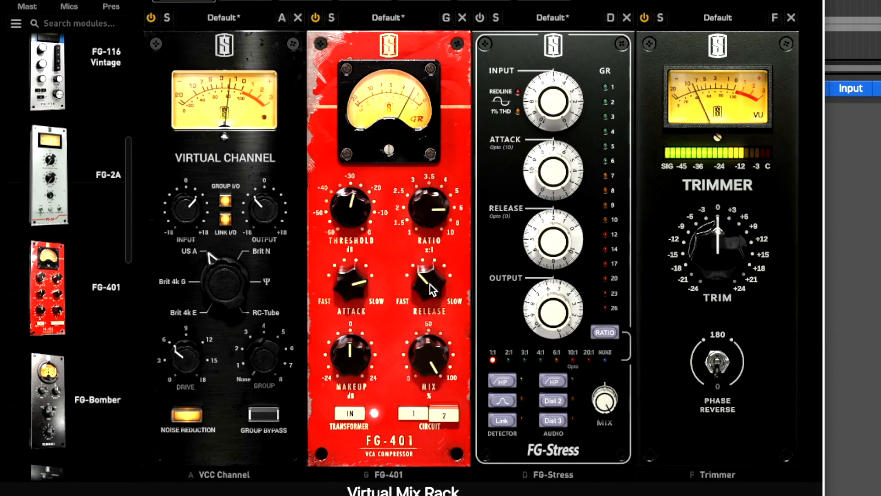
left_click_drag(363, 221, 358, 211)
- Set the FG-401's ratio to about 4:1 and nudge its makeup gain slightly above 0 dB
left_click_drag(444, 204, 426, 237)
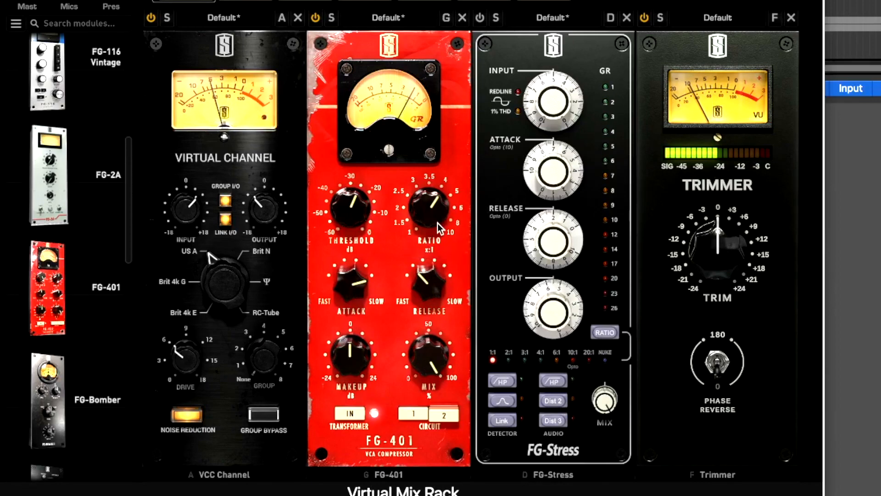
left_click_drag(435, 212, 431, 195)
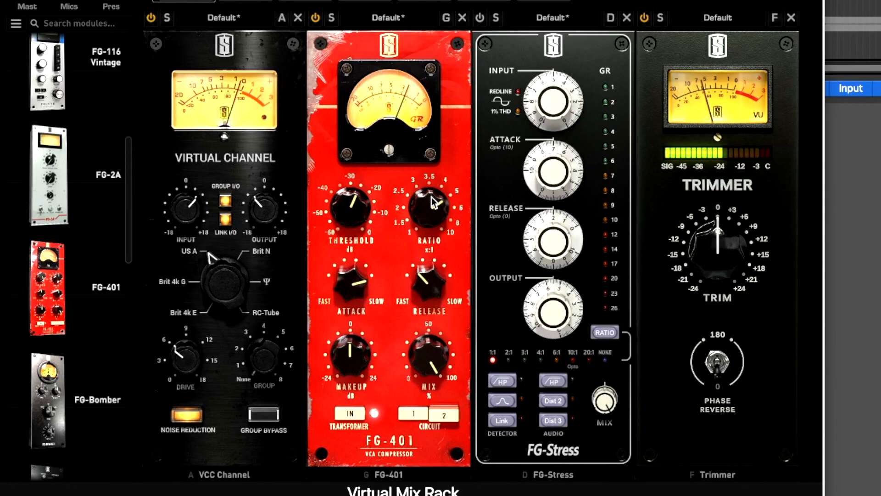
left_click_drag(431, 203, 429, 221)
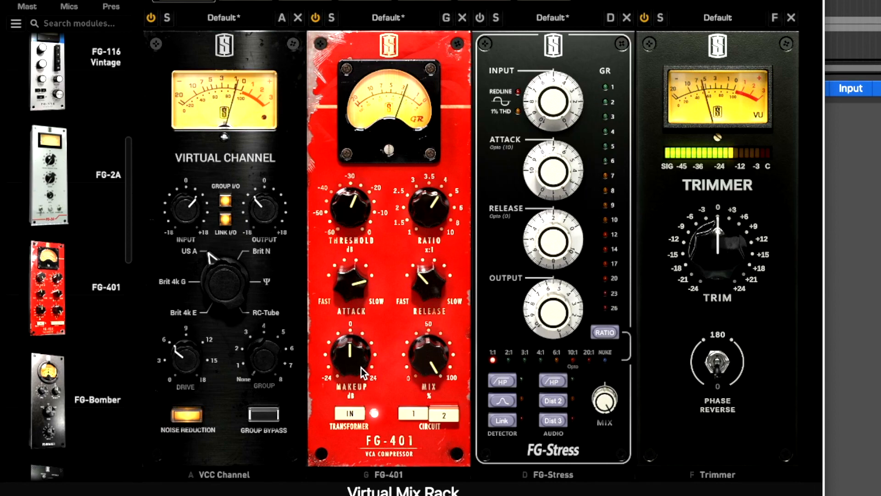
left_click_drag(361, 368, 362, 363)
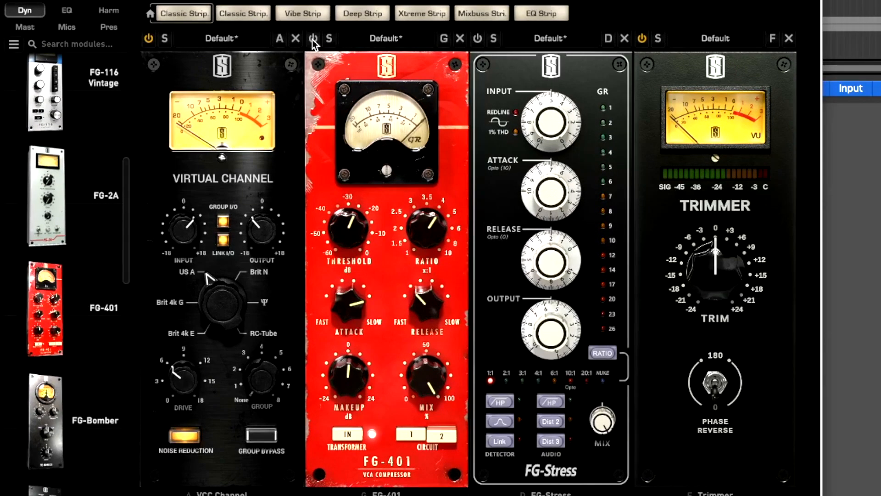
- Re-enable the bypassed FG-401 compressor in the rack
scroll(315, 43, "down", 2)
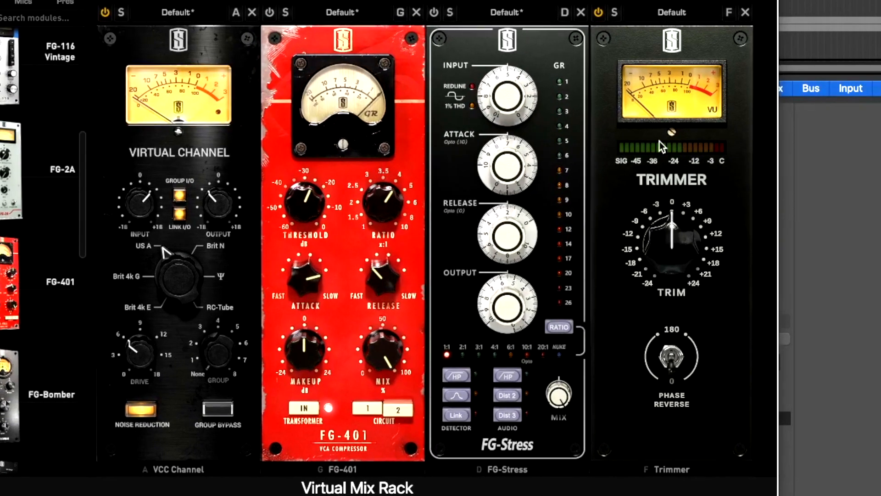
left_click(270, 13)
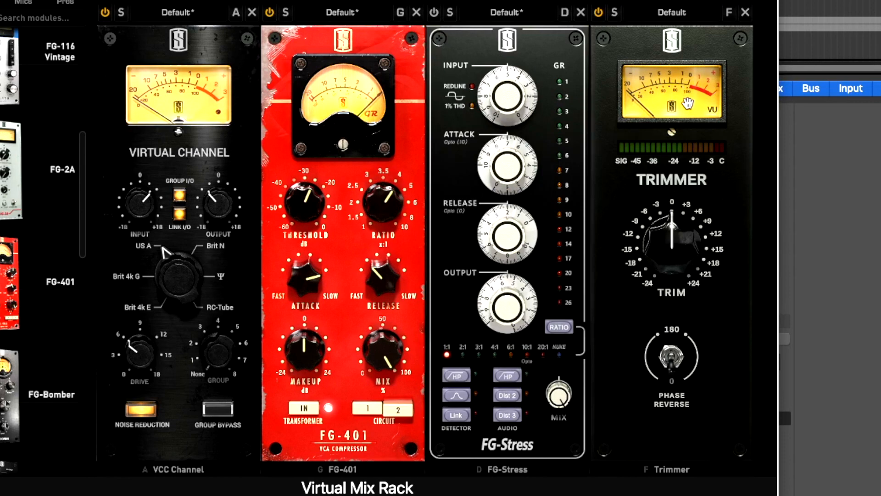
left_click_drag(620, 0, 607, 5)
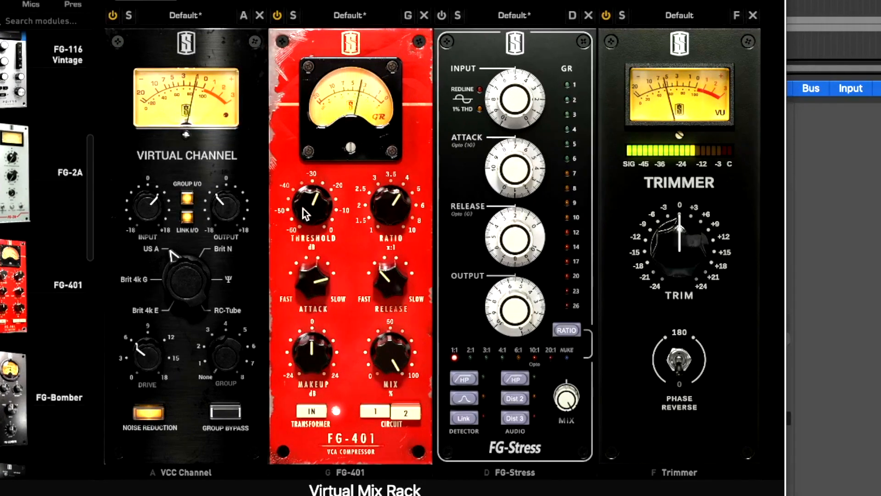
- Raise the FG-401's makeup gain slightly and compare the drums with the compressor bypassed and active
mouse_move(312, 206)
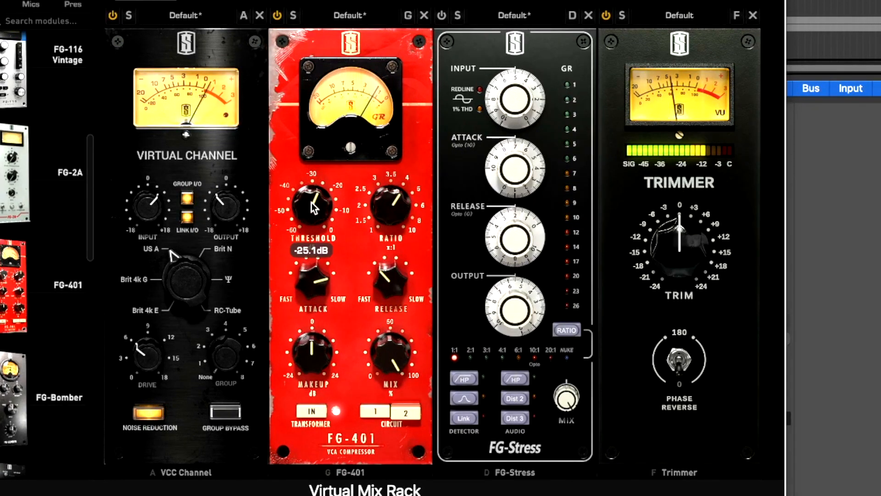
left_click_drag(309, 359, 307, 353)
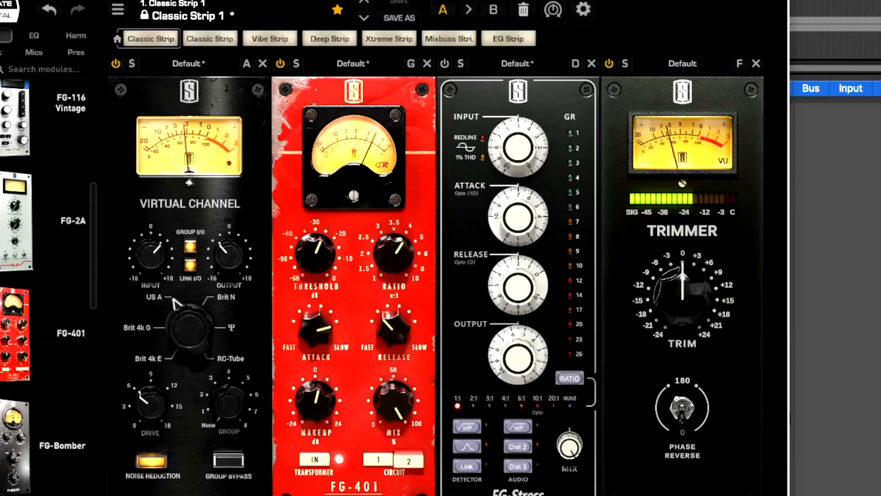
left_click(280, 63)
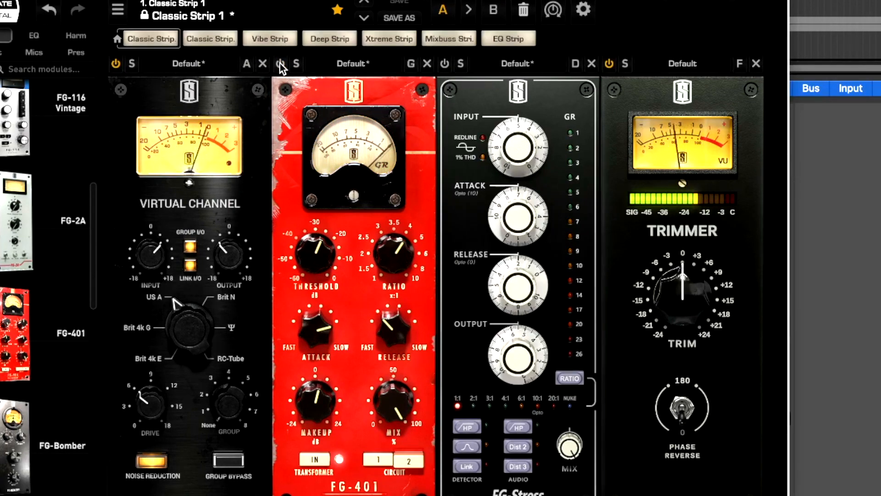
left_click(280, 64)
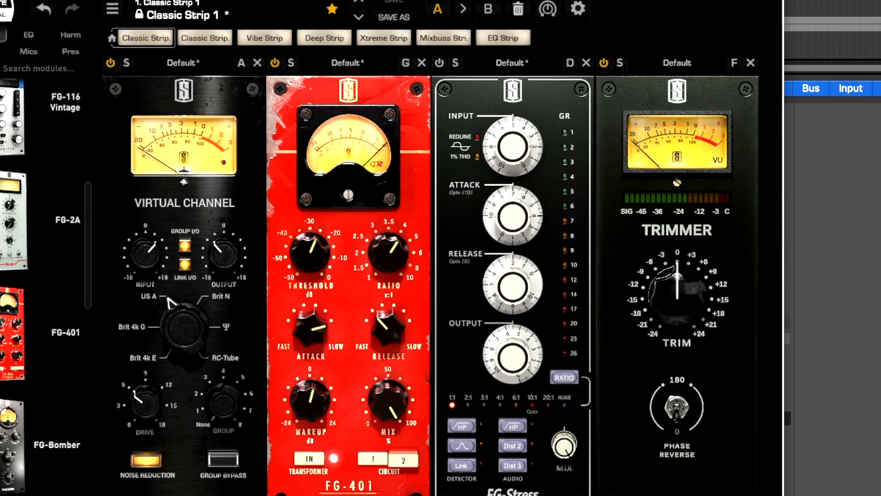
- Activate the FG-Stress compressor after the FG-401 and set its ratio to 20:1
left_click_drag(528, 0, 526, 0)
left_click_drag(455, 2, 435, 14)
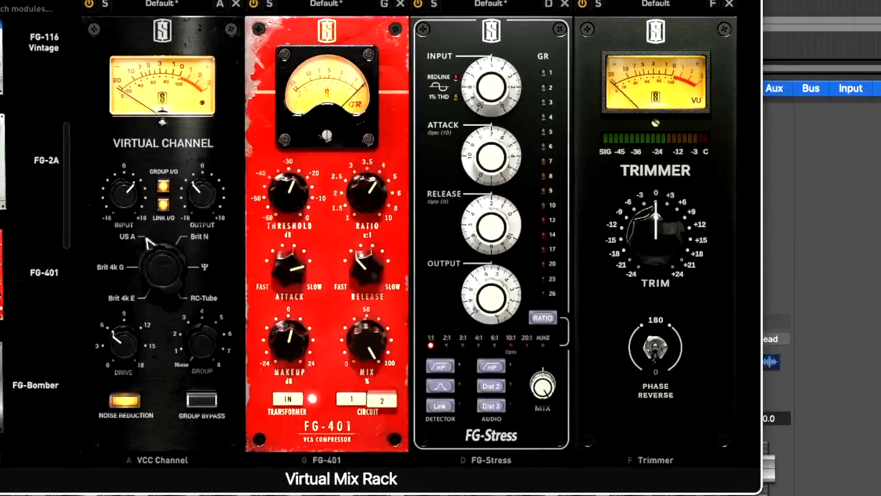
left_click_drag(505, 0, 509, 30)
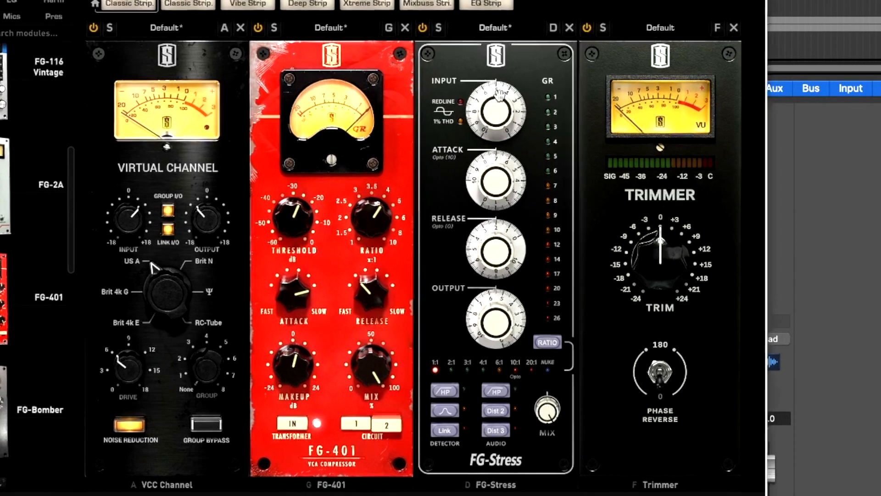
left_click_drag(505, 0, 530, 0)
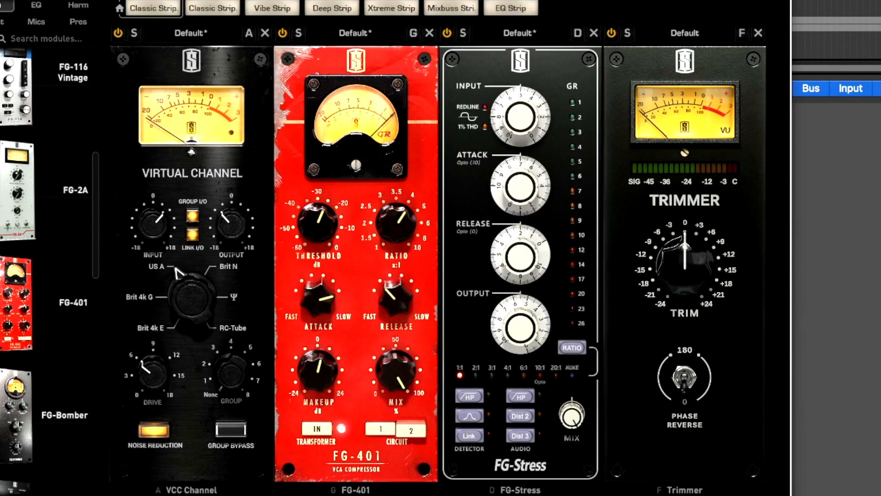
left_click_drag(504, 0, 518, 14)
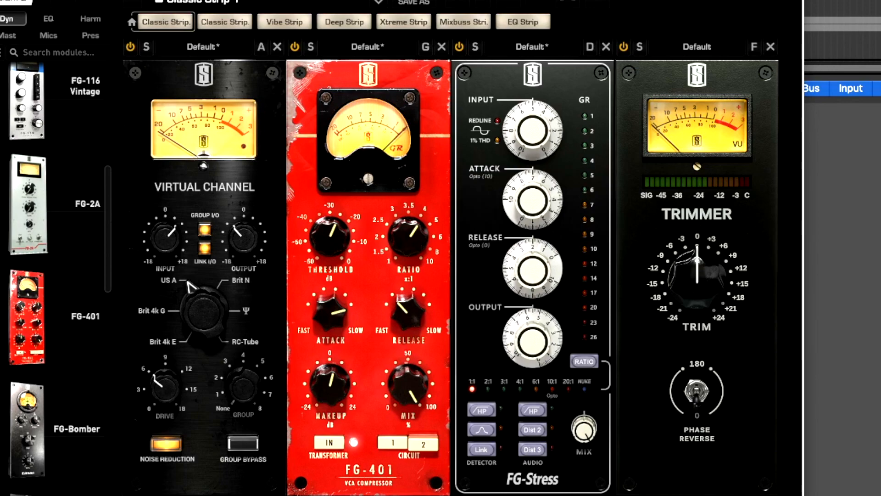
left_click_drag(505, 6, 505, 12)
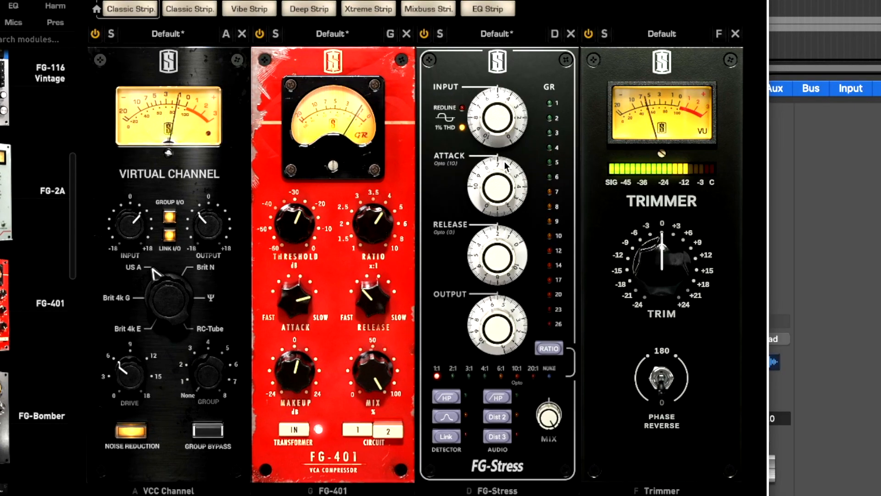
left_click(552, 347)
left_click(531, 375)
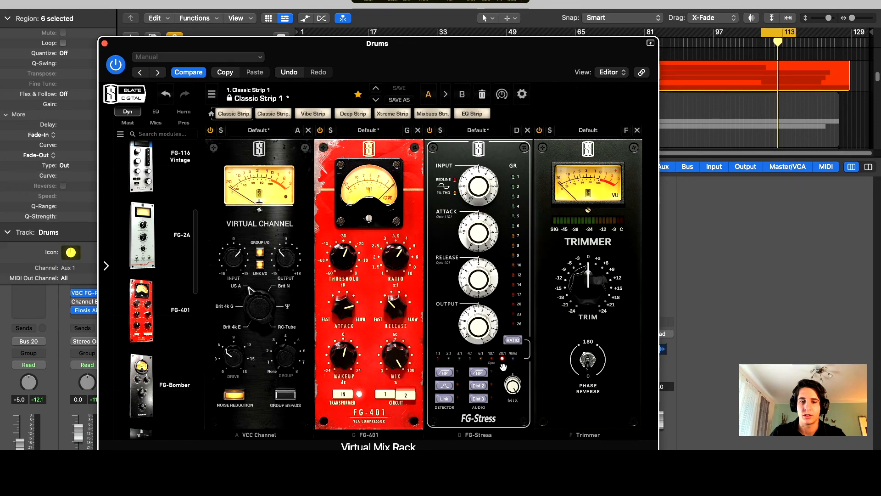
- Set the FG-Stress input to about 5.40, its attack to 2.00 and its release to 1.00
left_click_drag(532, 65, 529, 65)
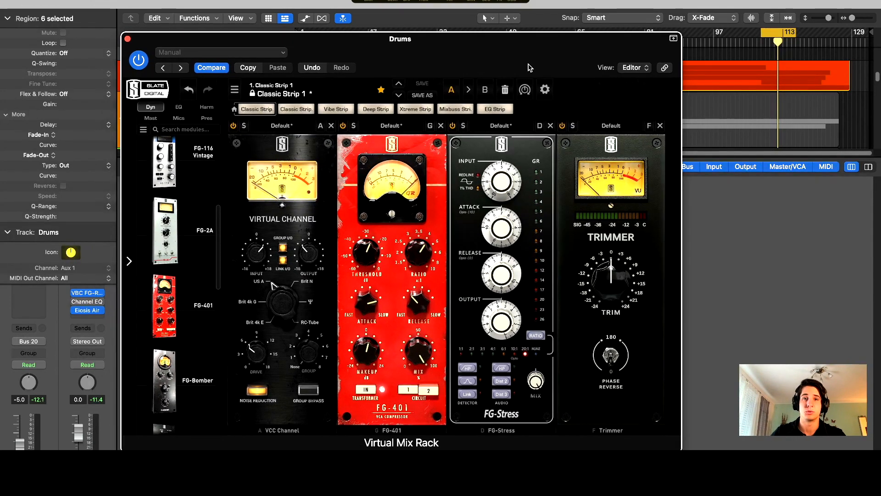
left_click_drag(528, 66, 527, 67)
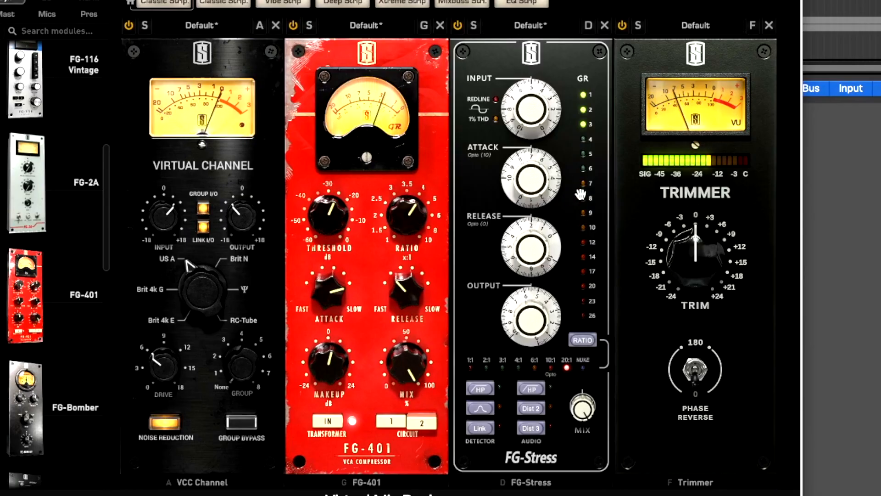
left_click_drag(504, 228, 505, 236)
left_click_drag(538, 196, 526, 215)
left_click_drag(534, 107, 536, 105)
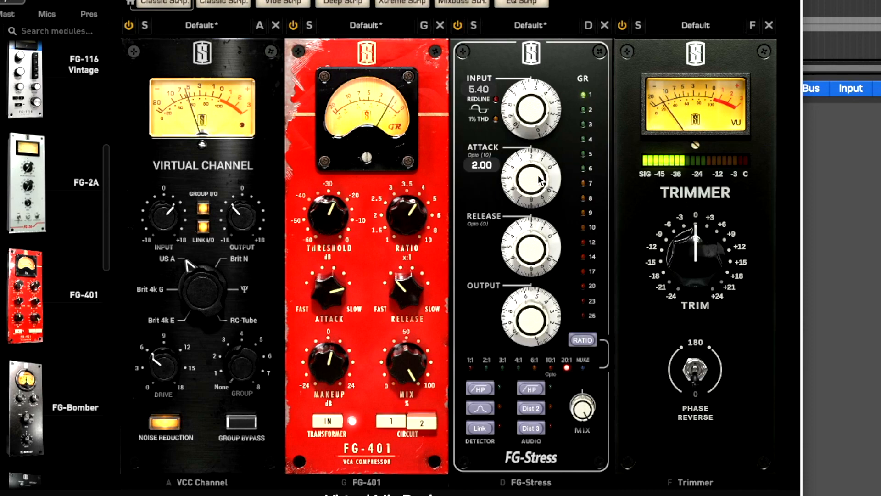
left_click_drag(536, 244, 543, 241)
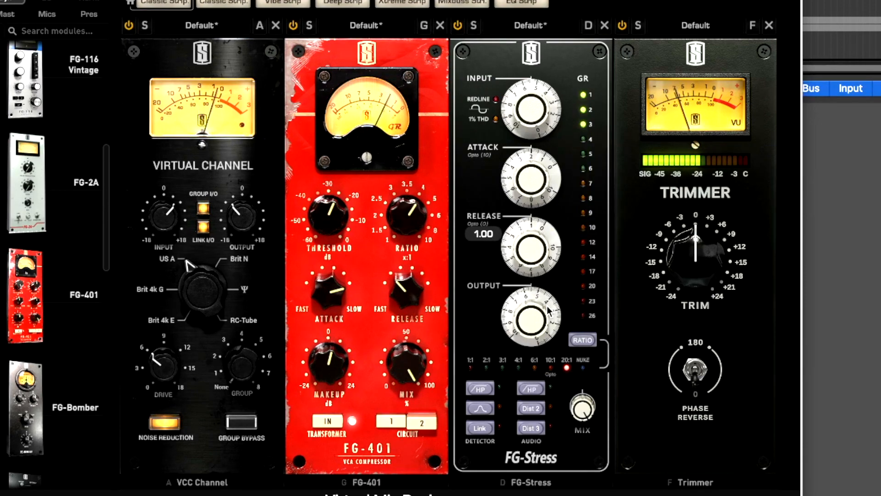
- Set the FG-Stress output to about 6.00 and compare the drums with that compressor bypassed and active
mouse_move(531, 324)
left_mouse_down()
mouse_move(535, 313)
mouse_move(534, 321)
left_mouse_up()
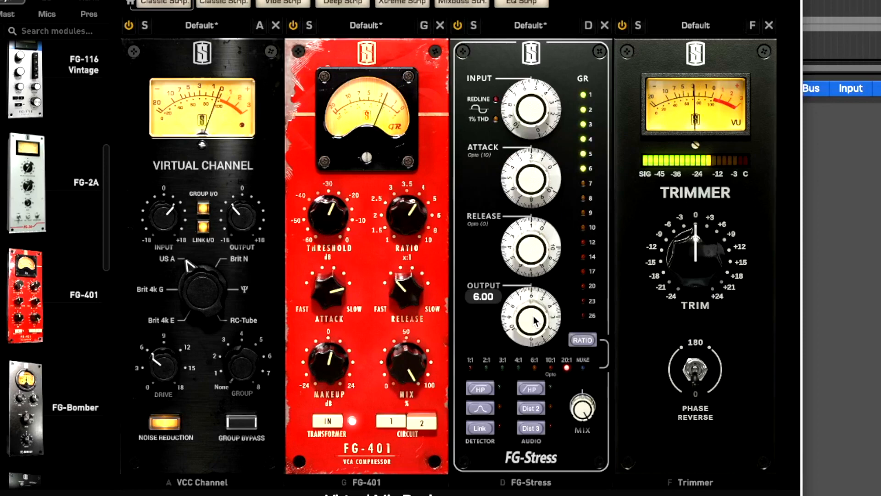
left_click_drag(535, 320, 532, 319)
left_click_drag(544, 3, 522, 0)
left_click(433, 5)
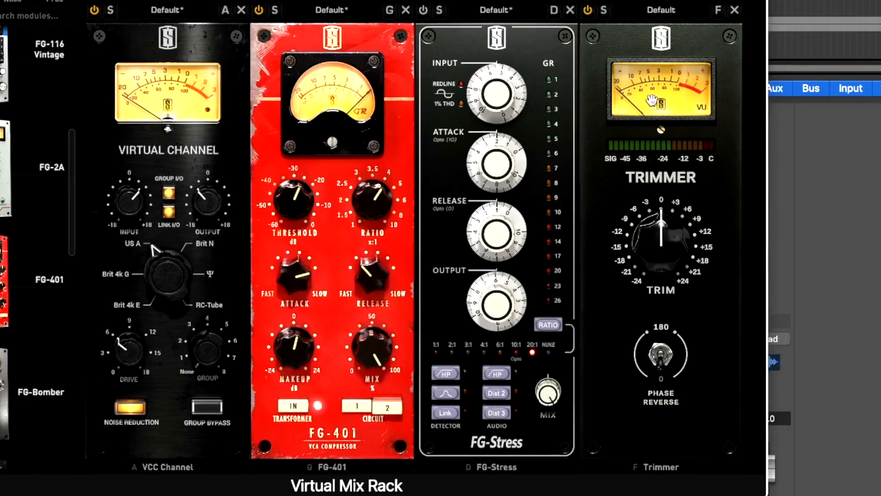
left_click(422, 11)
left_click_drag(478, 0, 443, 0)
left_click(429, 26)
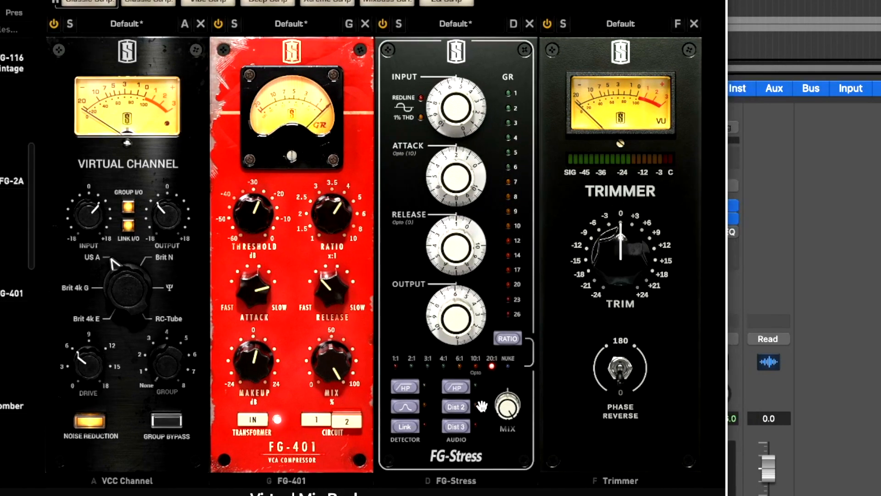
- Turn the FG-Stress mix fully down and raise it partway to blend the compressed drums with the dry signal
left_click_drag(505, 408, 508, 436)
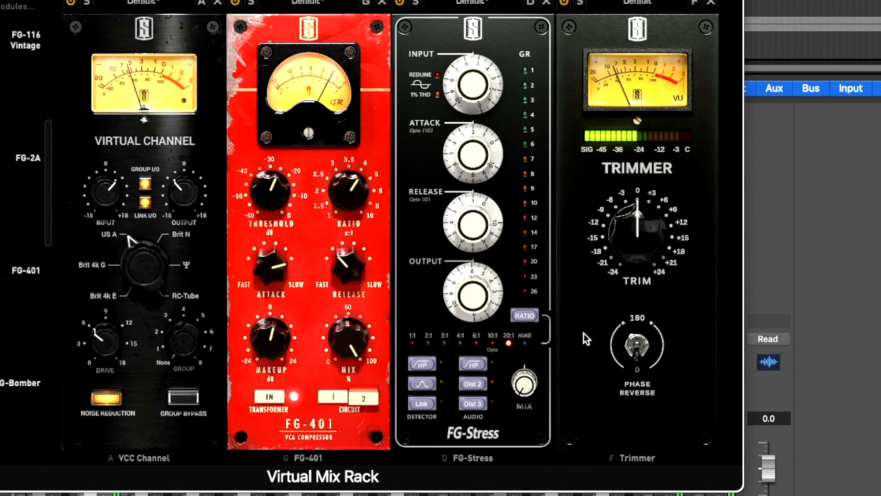
left_click_drag(524, 383, 542, 356)
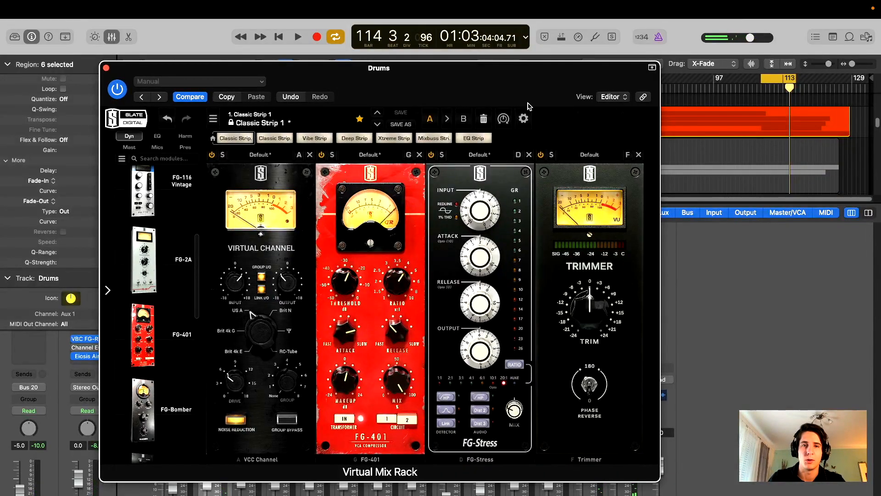
left_click_drag(532, 96, 514, 98)
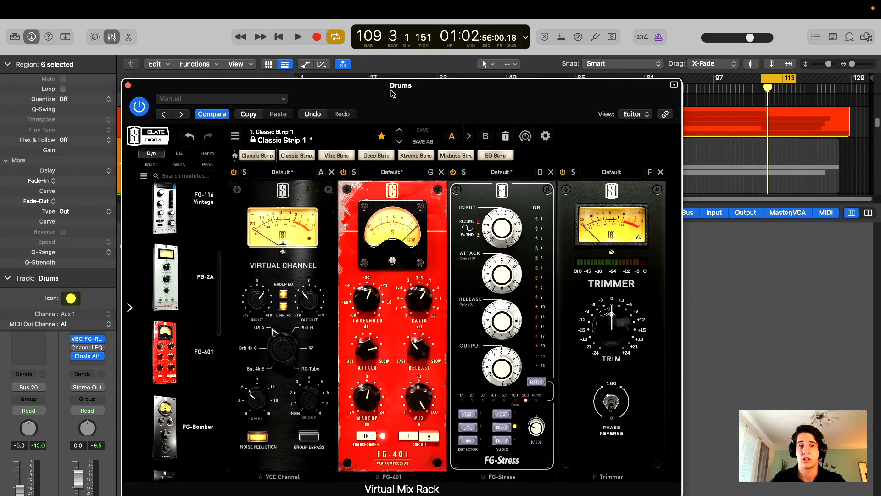